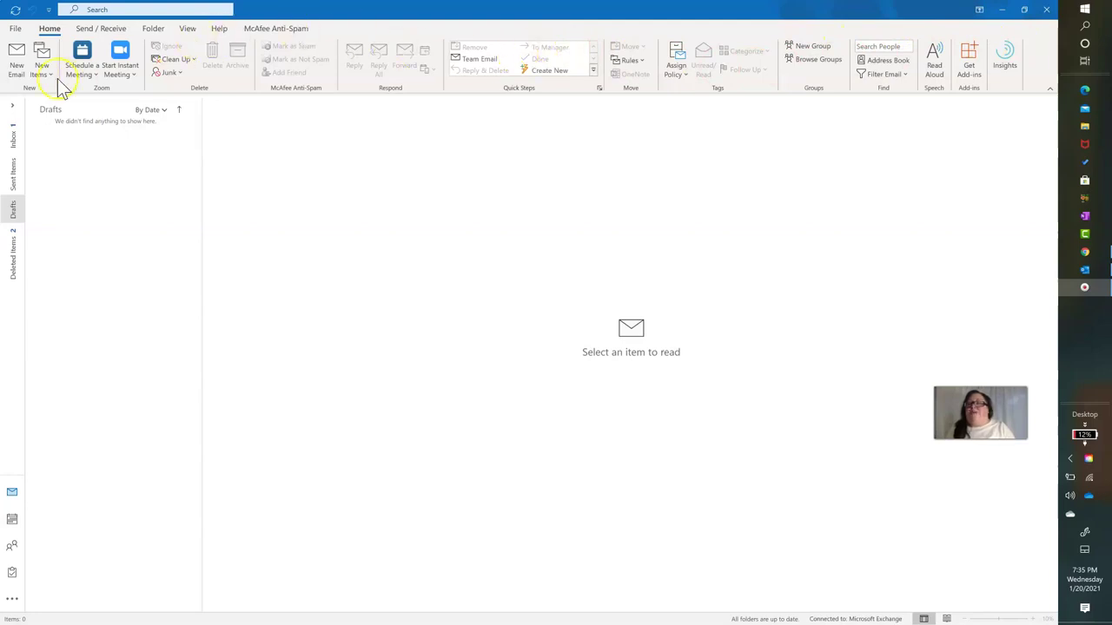
# Create a new email and insert the Advising Appointments template into its body
pyautogui.click(17, 62)
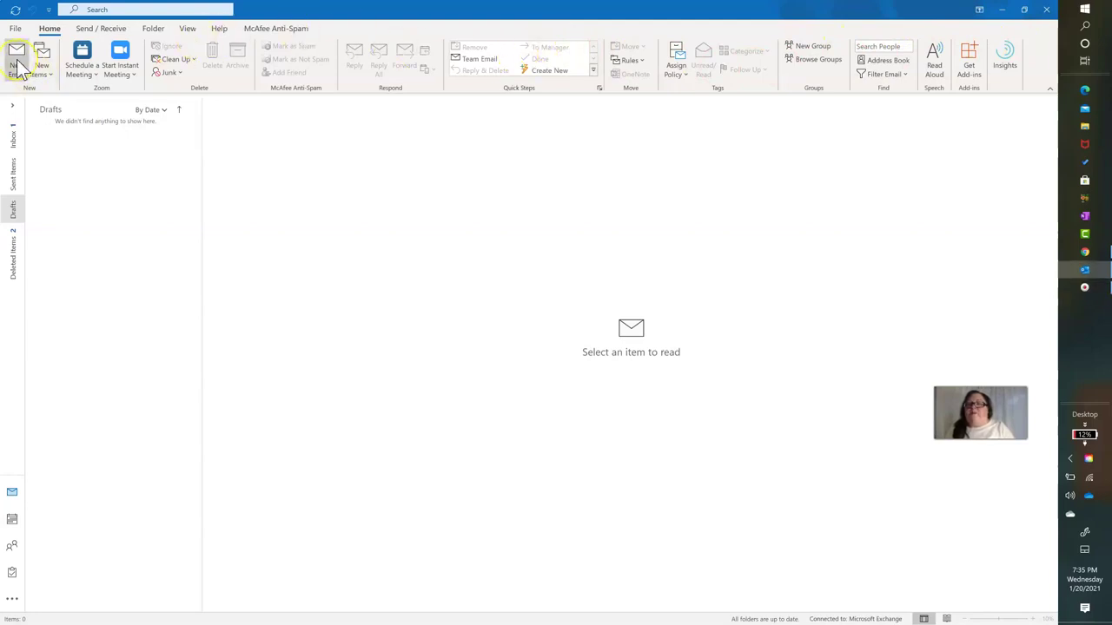
pyautogui.click(17, 65)
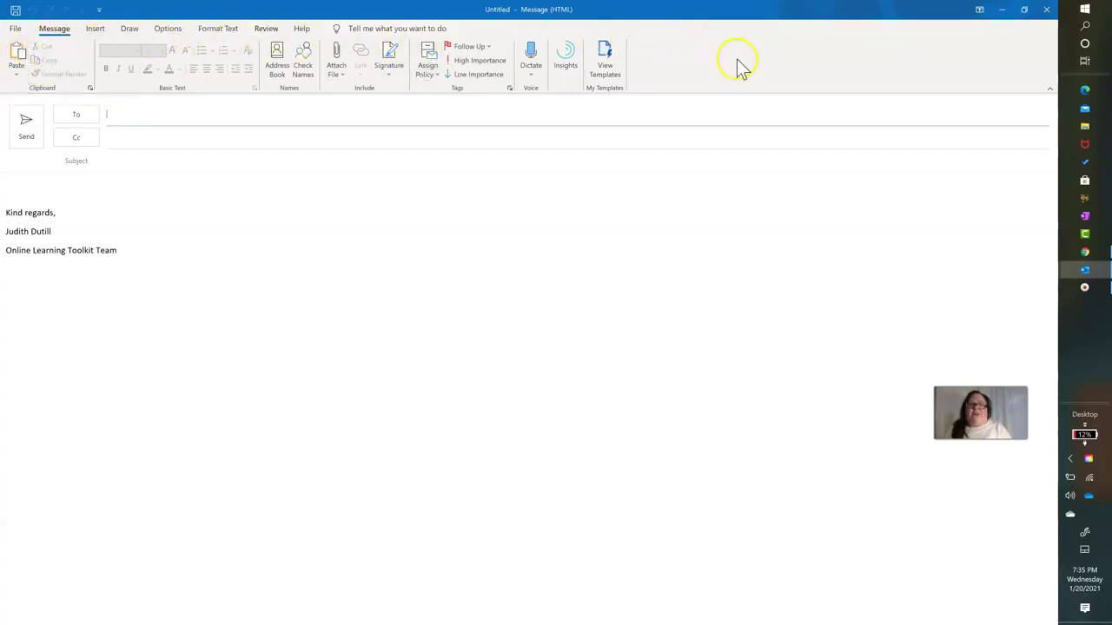
pyautogui.click(613, 60)
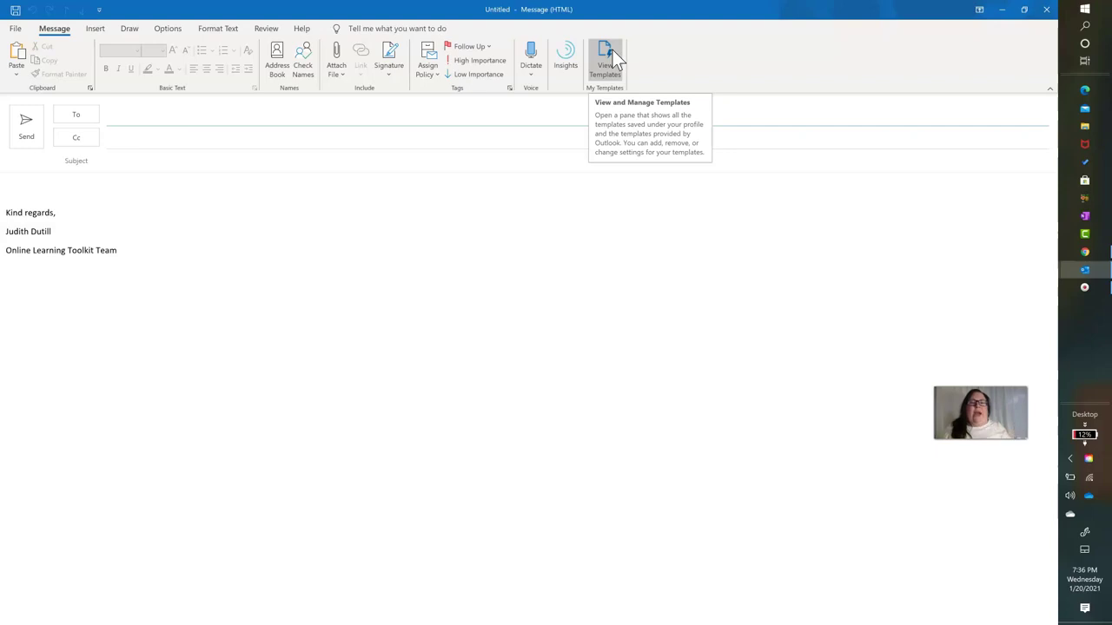
pyautogui.click(612, 52)
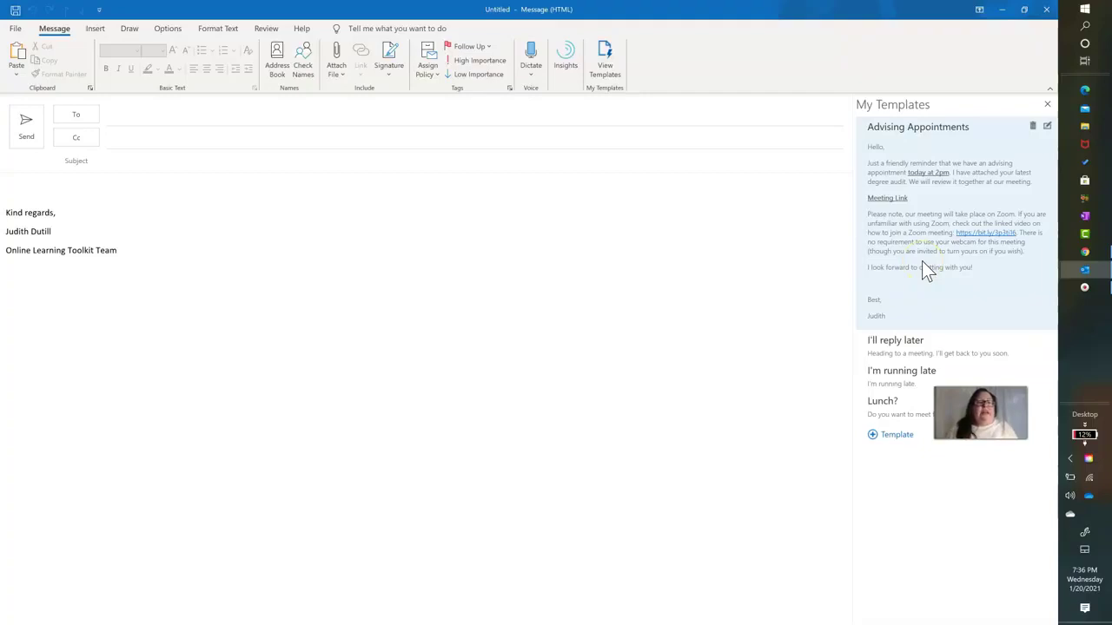
pyautogui.click(922, 260)
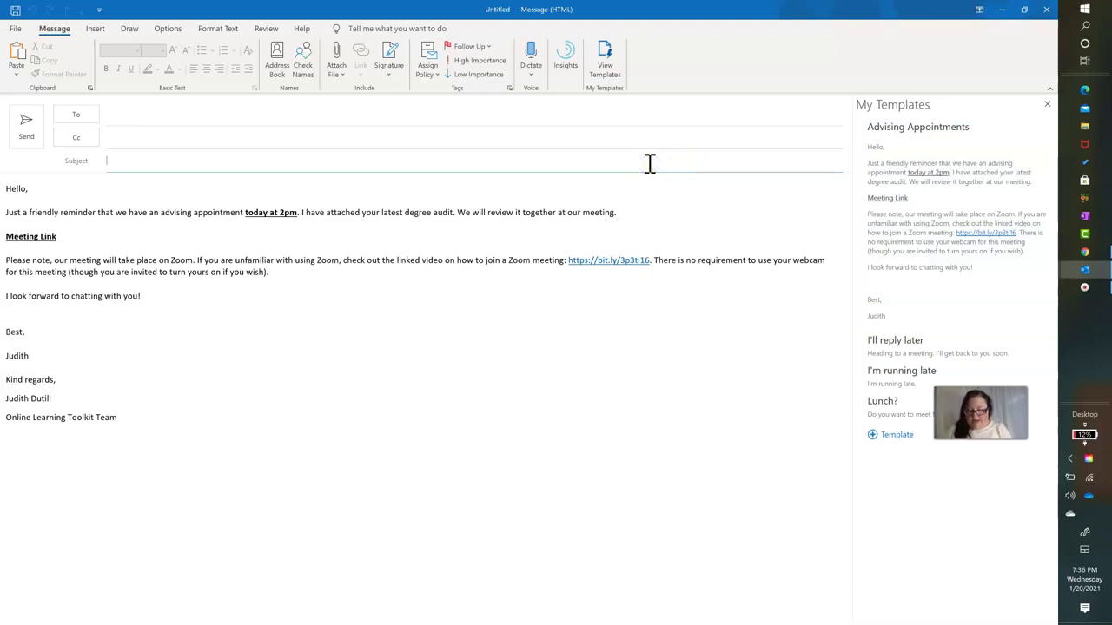
# Set the email's subject to "Advising Appointment Reminder"
pyautogui.write('Advising Ap')
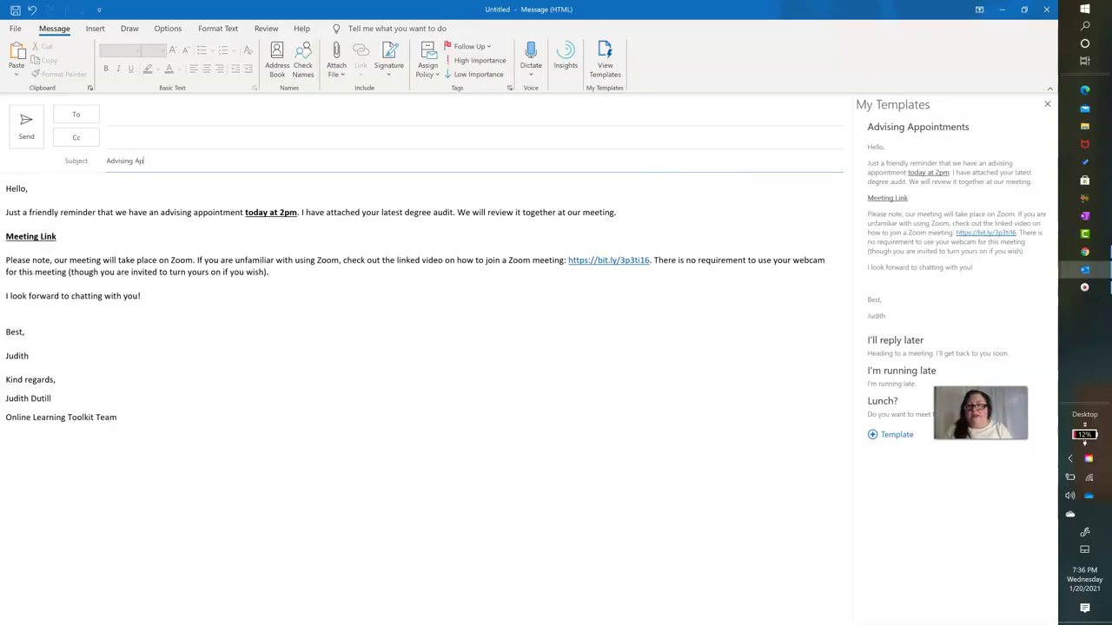
pyautogui.write('pointment Remin')
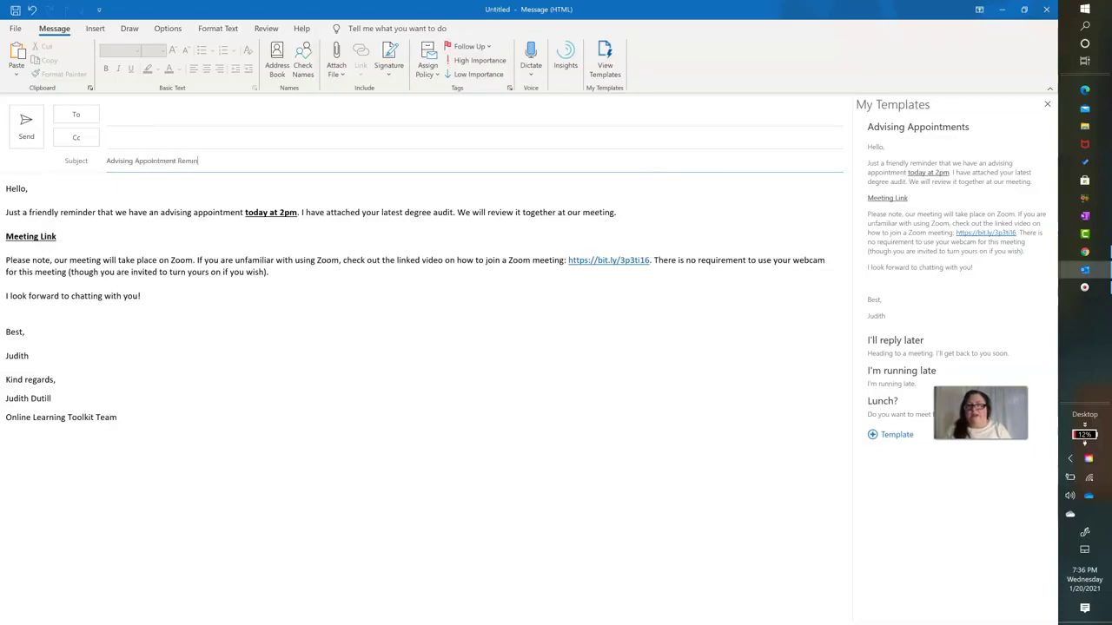
pyautogui.write('der')
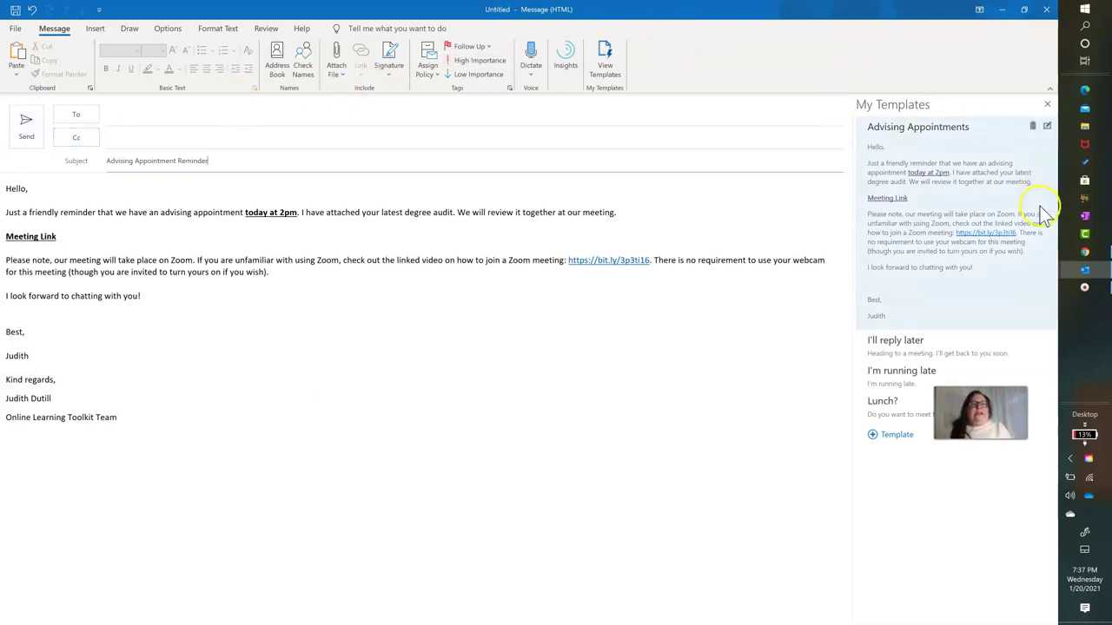
# Switch to Outlook on the web in Chrome and start a new message
pyautogui.click(1086, 252)
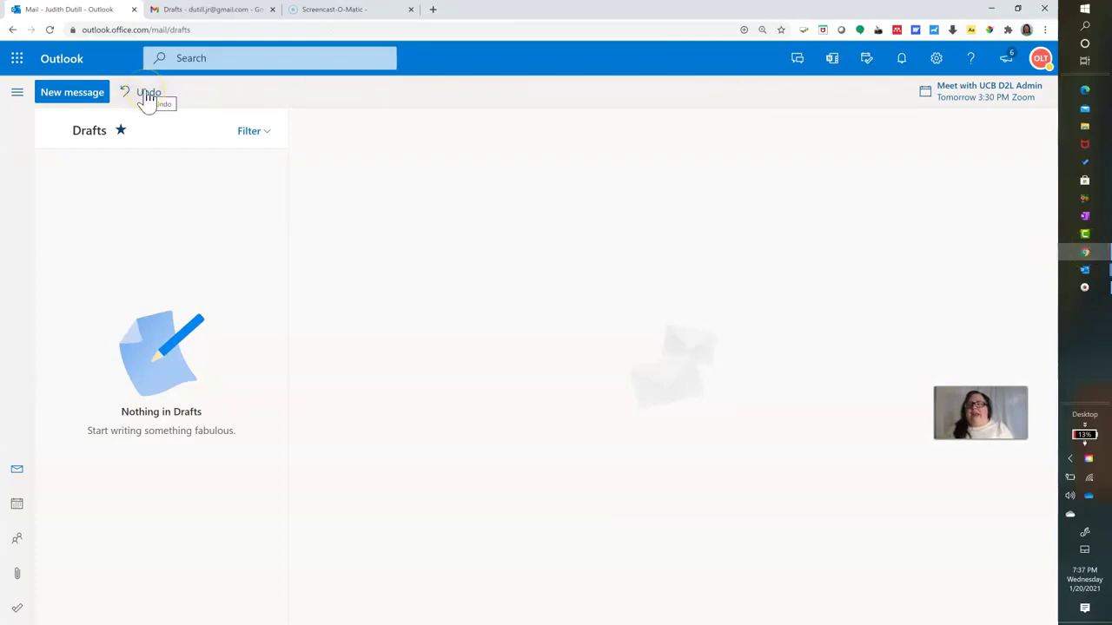
pyautogui.click(70, 98)
pyautogui.click(69, 98)
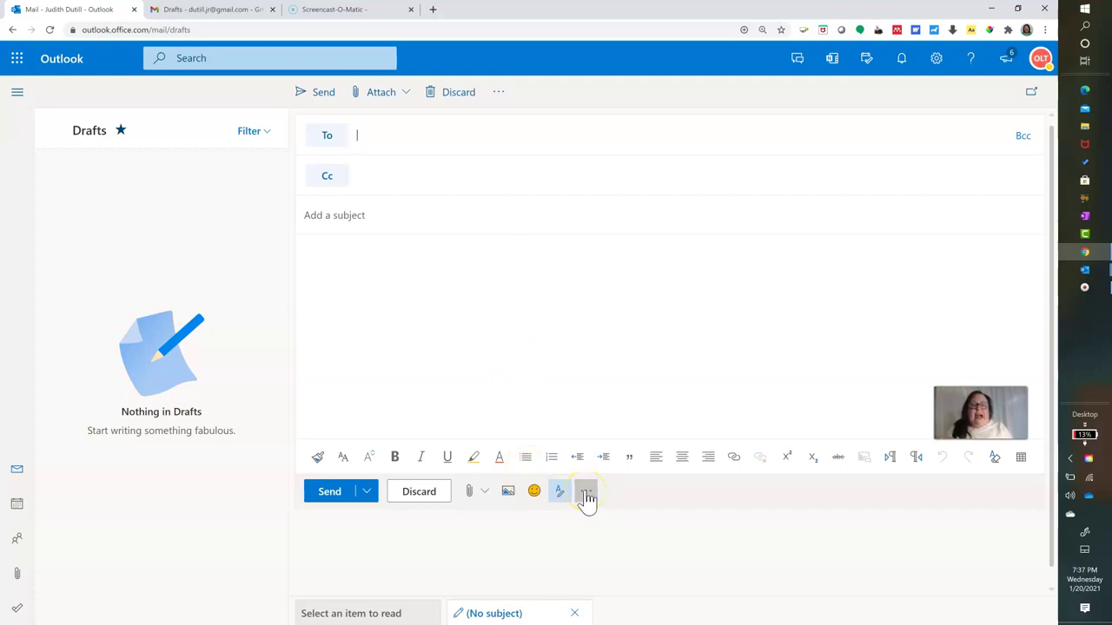
# Insert the Advising Appointments template from My Templates into the message and set the subject to "Advising Appointment Reminder"
pyautogui.click(587, 493)
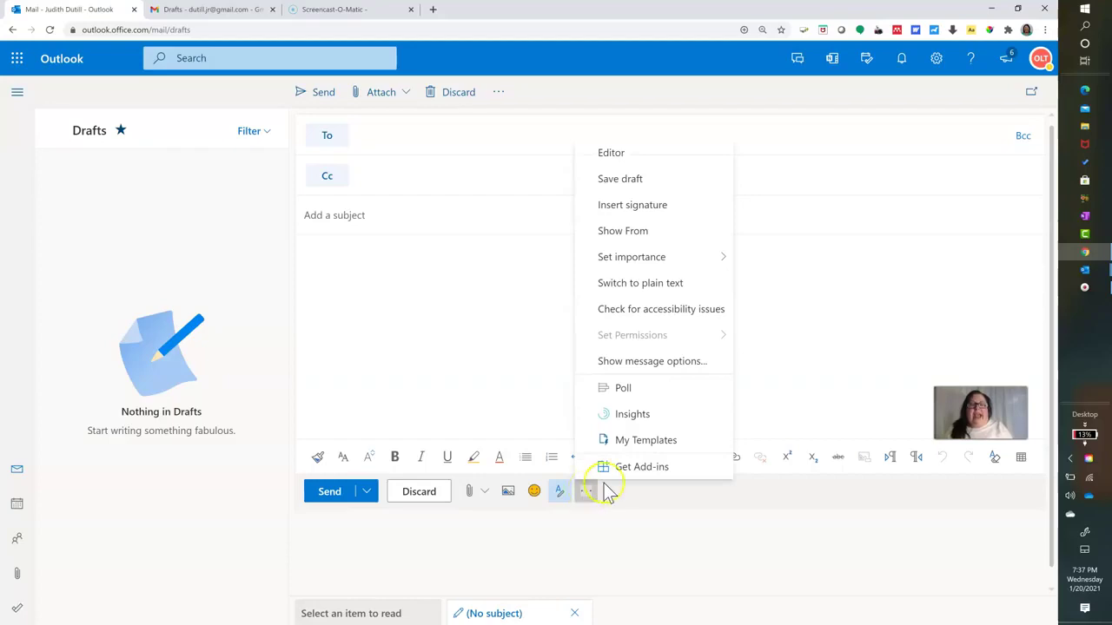
pyautogui.click(646, 448)
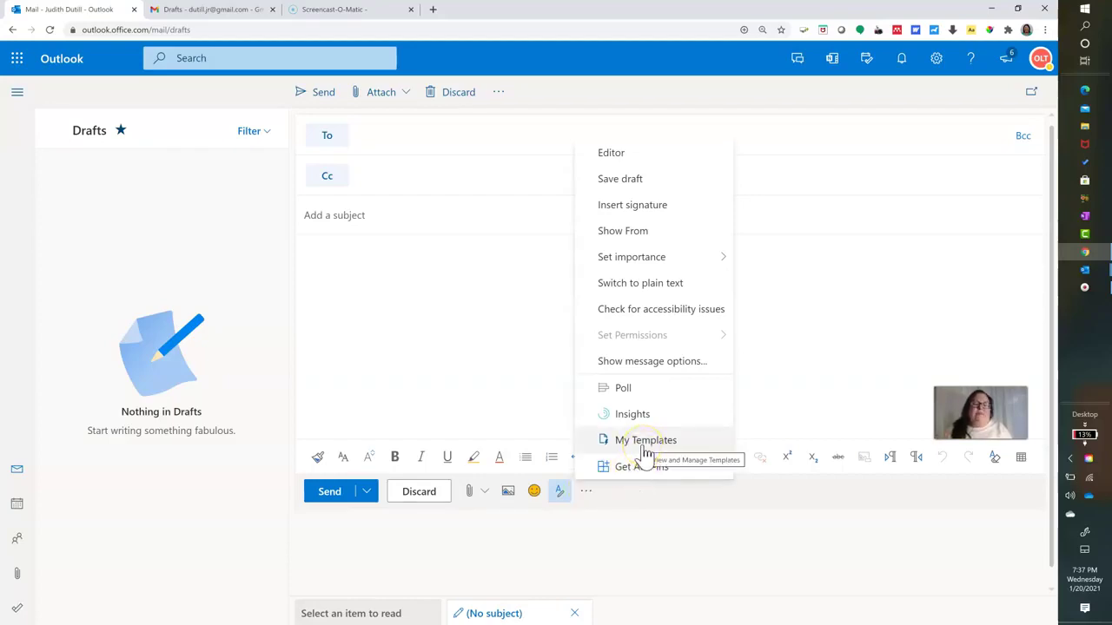
pyautogui.click(644, 448)
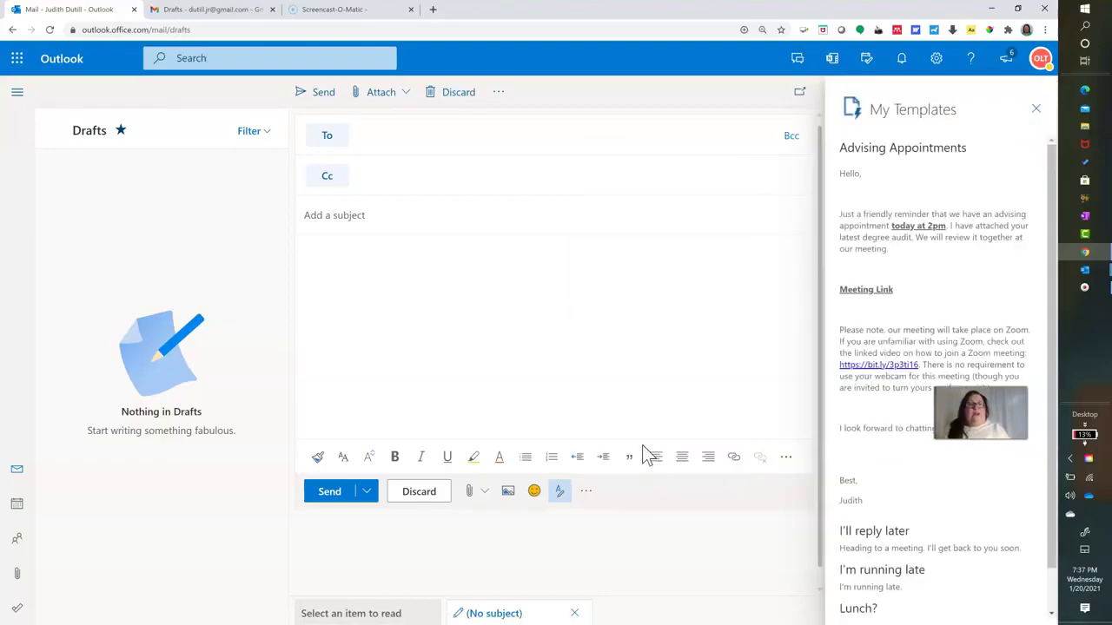
pyautogui.click(1009, 230)
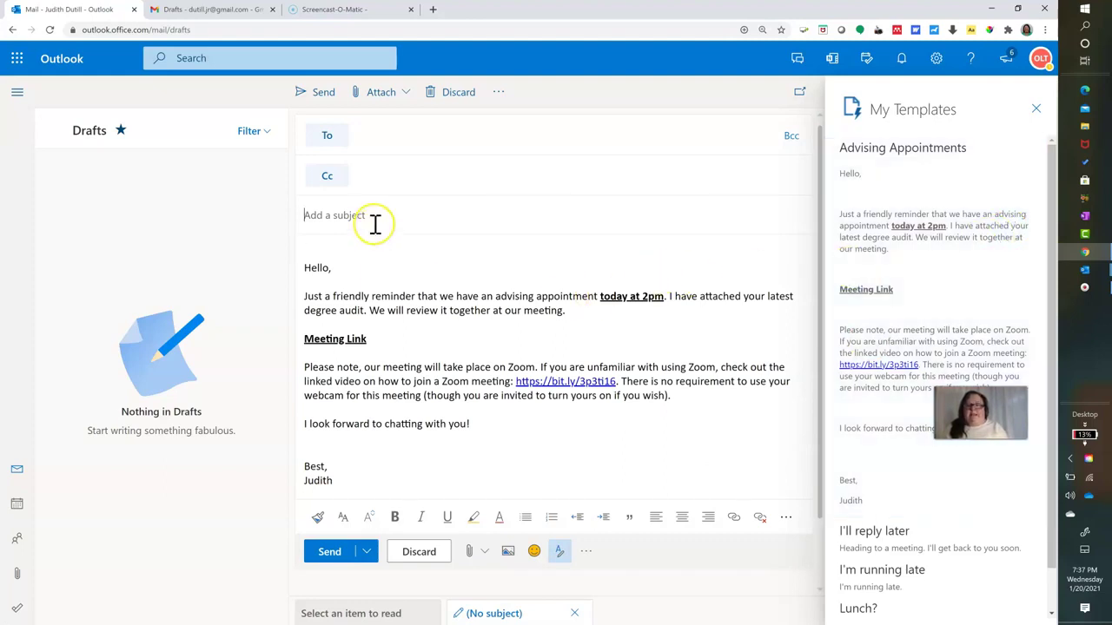
pyautogui.write('Advising Appointment Reminder')
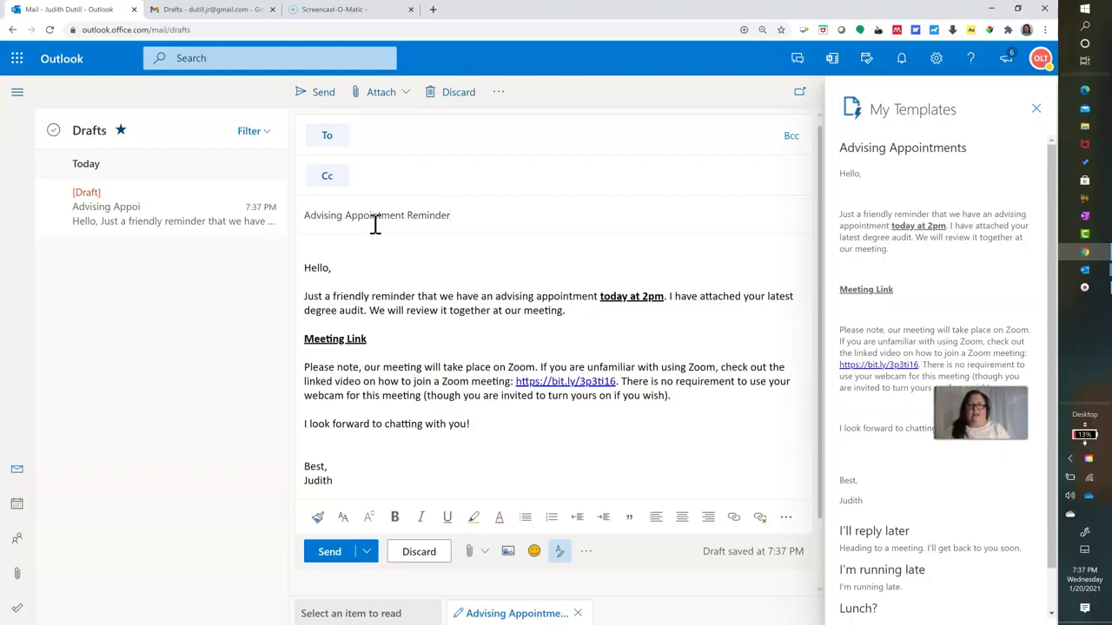
pyautogui.click(582, 283)
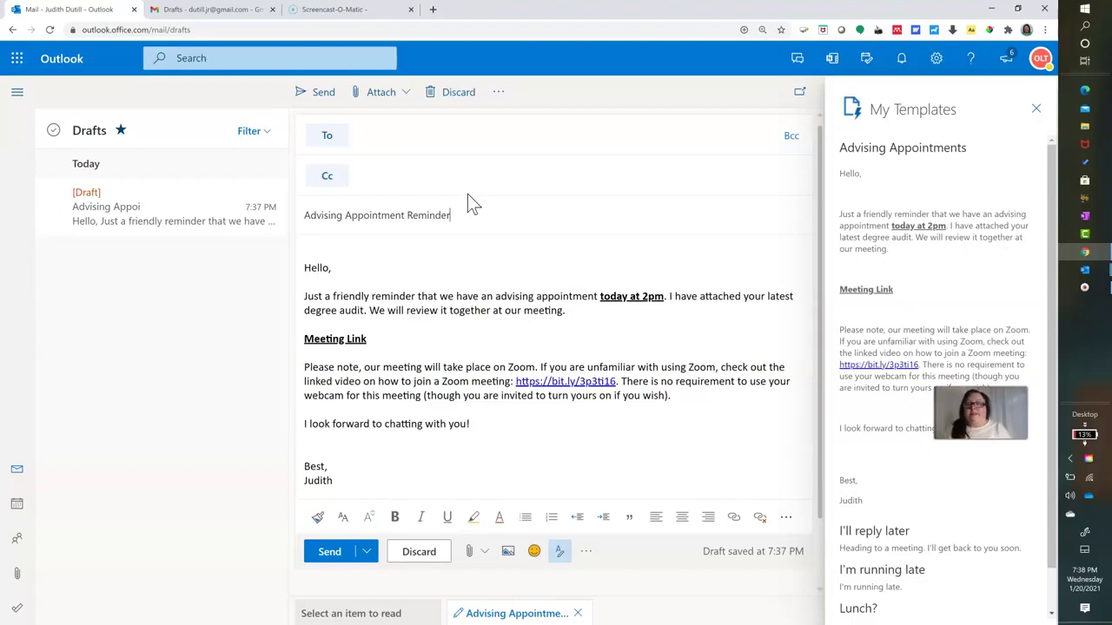
# Switch to Gmail and open its advanced settings to check whether Templates is enabled
pyautogui.click(217, 17)
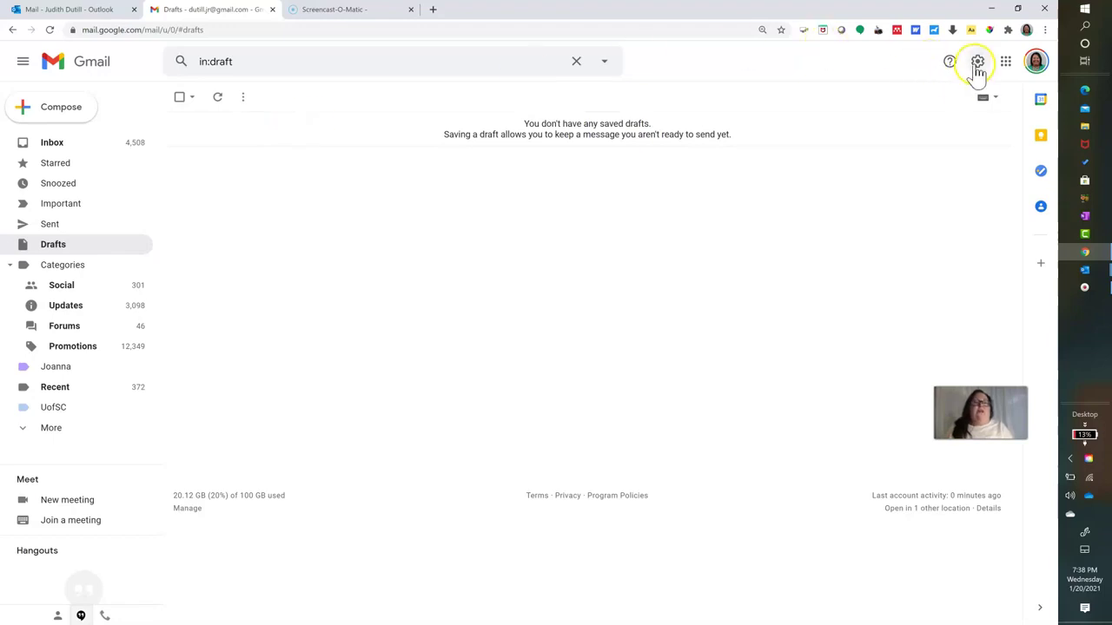
pyautogui.click(977, 64)
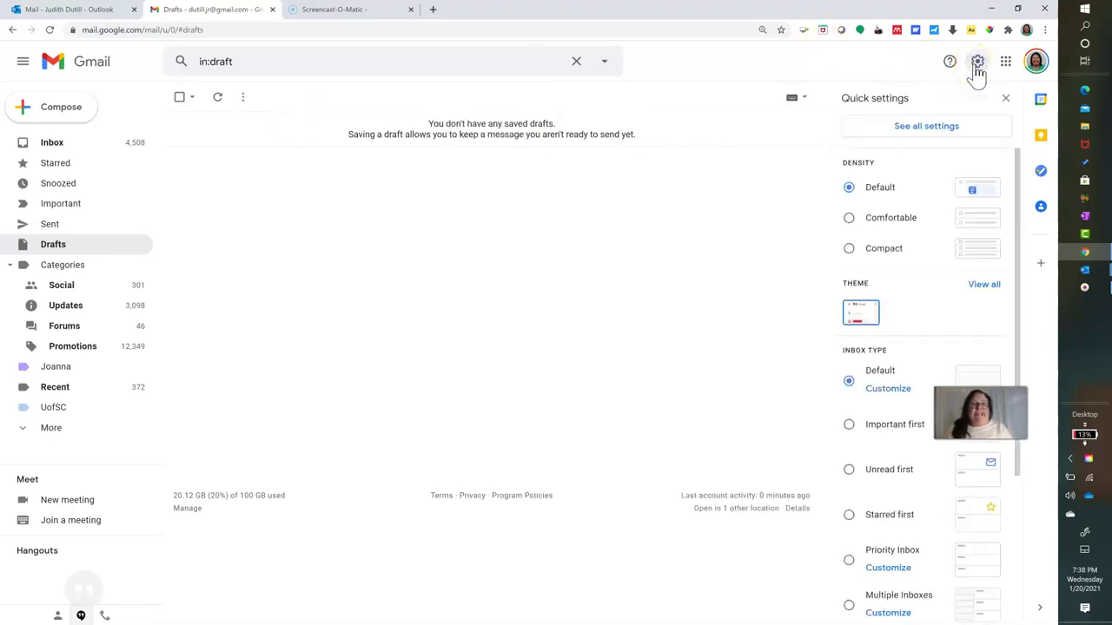
pyautogui.click(943, 128)
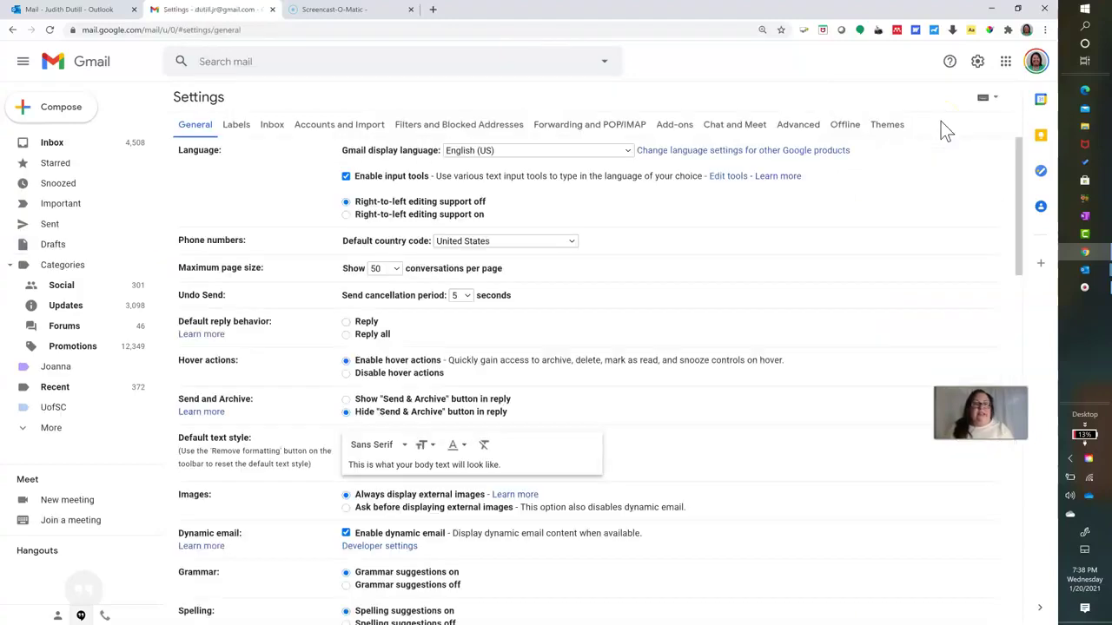
pyautogui.click(807, 127)
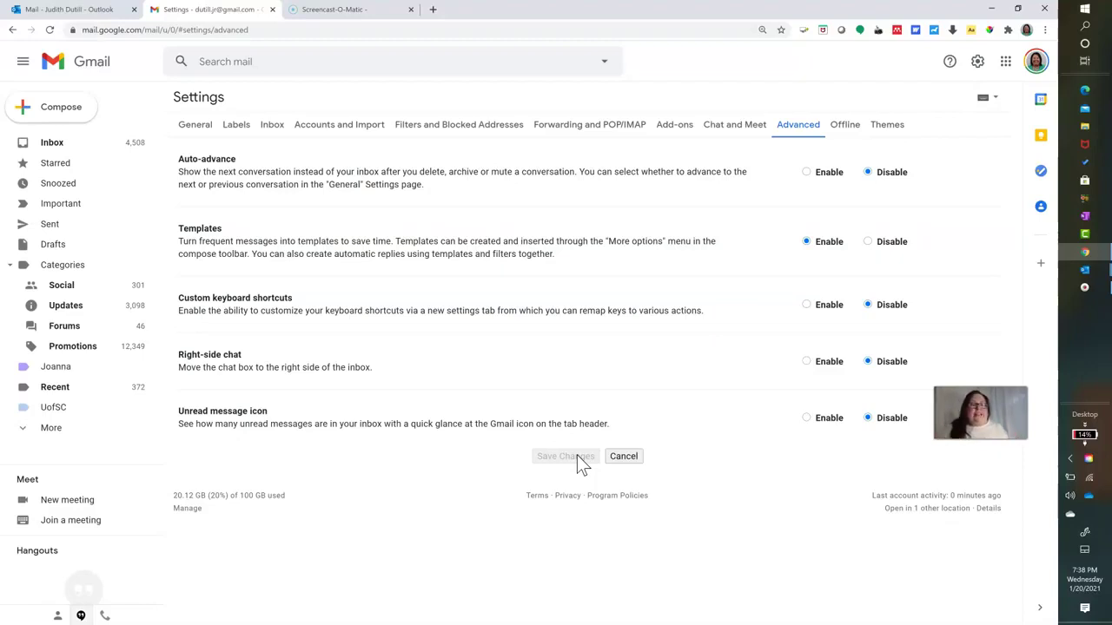
# Compose a new message with the subject "Advising Appointment Reminder" and the full advising reminder text for today at 2pm as its body
pyautogui.click(79, 119)
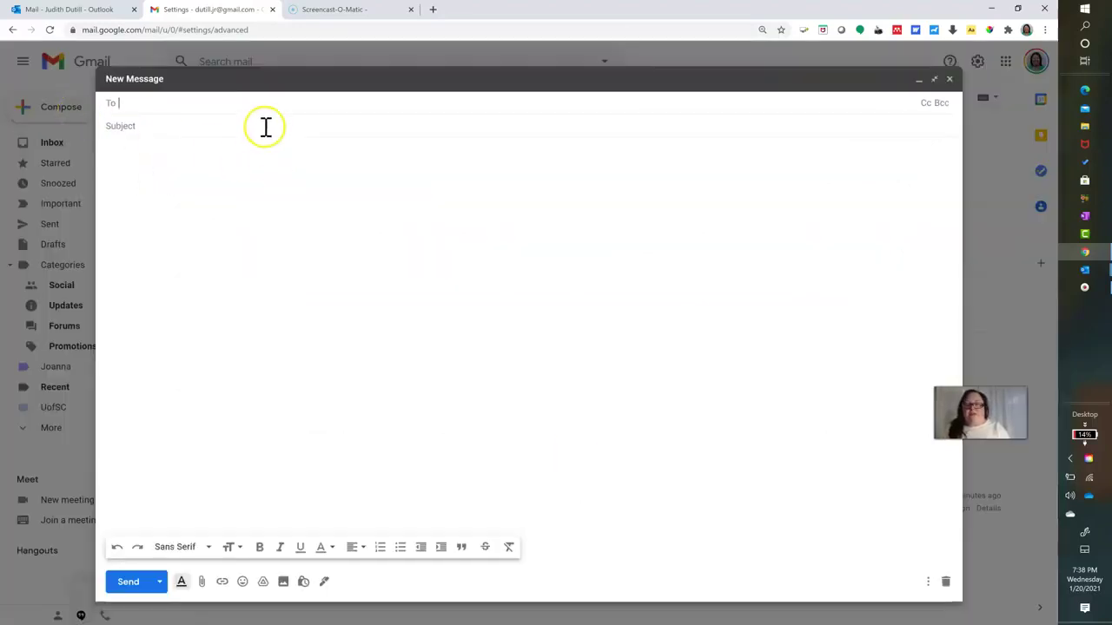
pyautogui.click(262, 129)
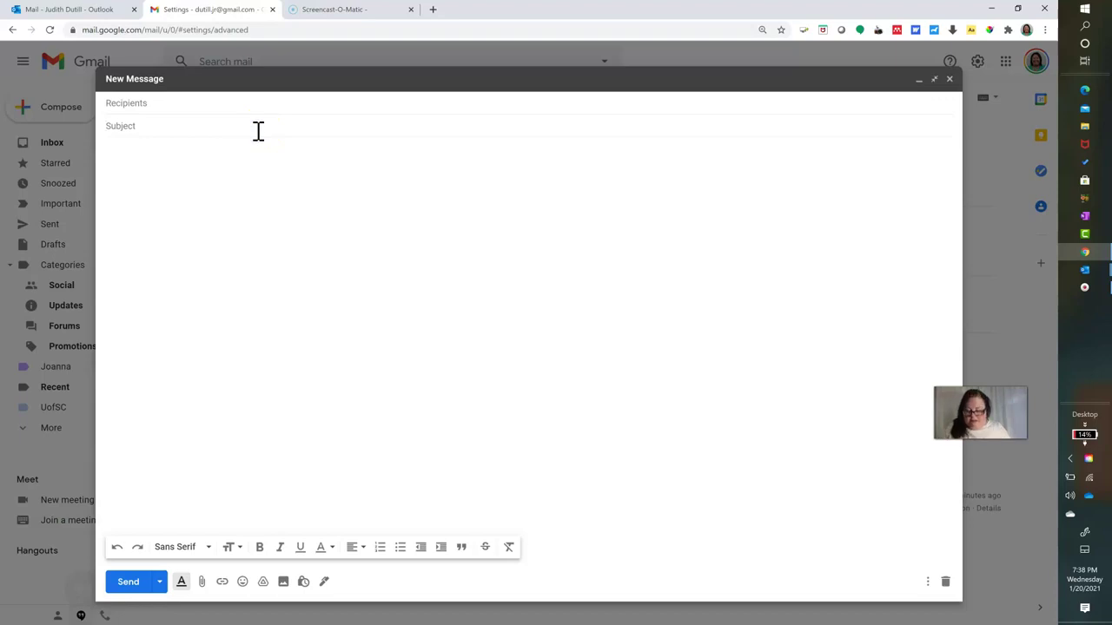
pyautogui.write('Ad')
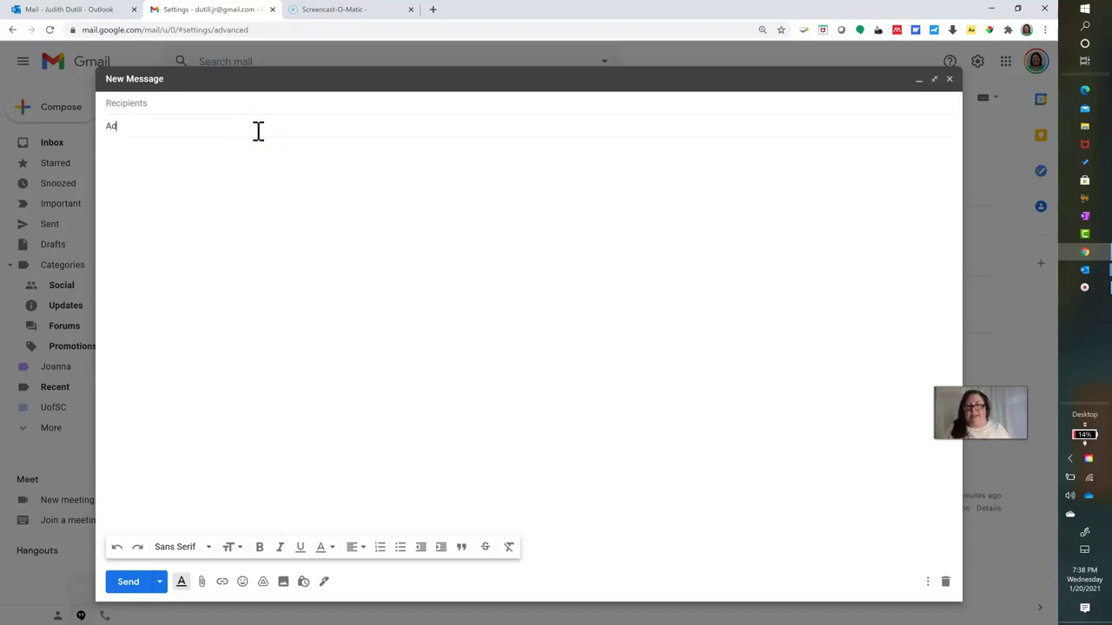
pyautogui.write('vising Appointm')
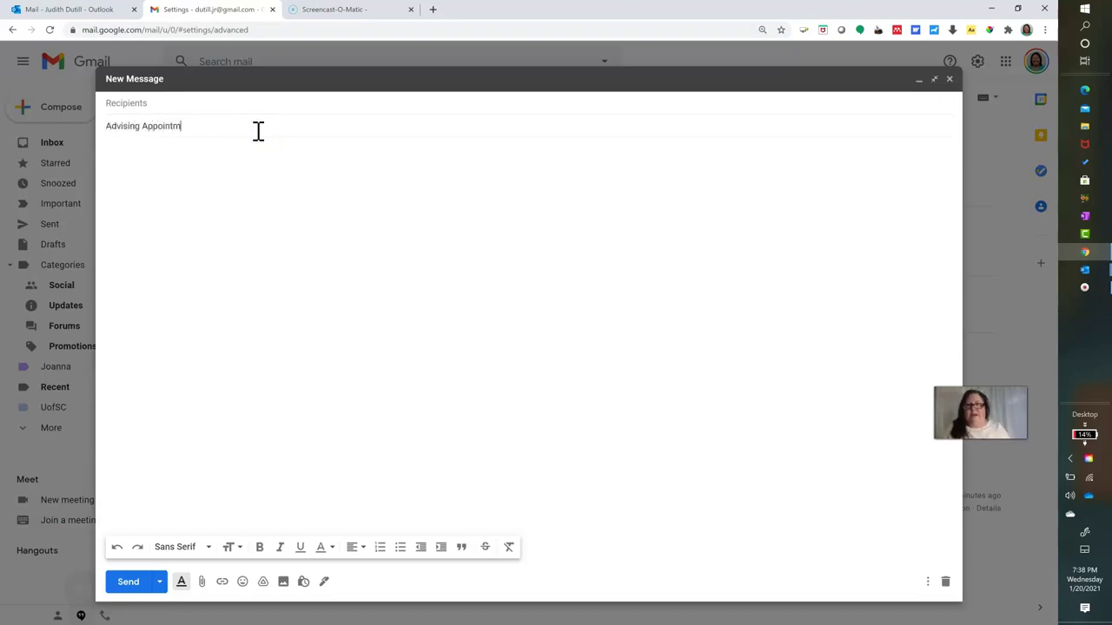
pyautogui.write('ent Reminder')
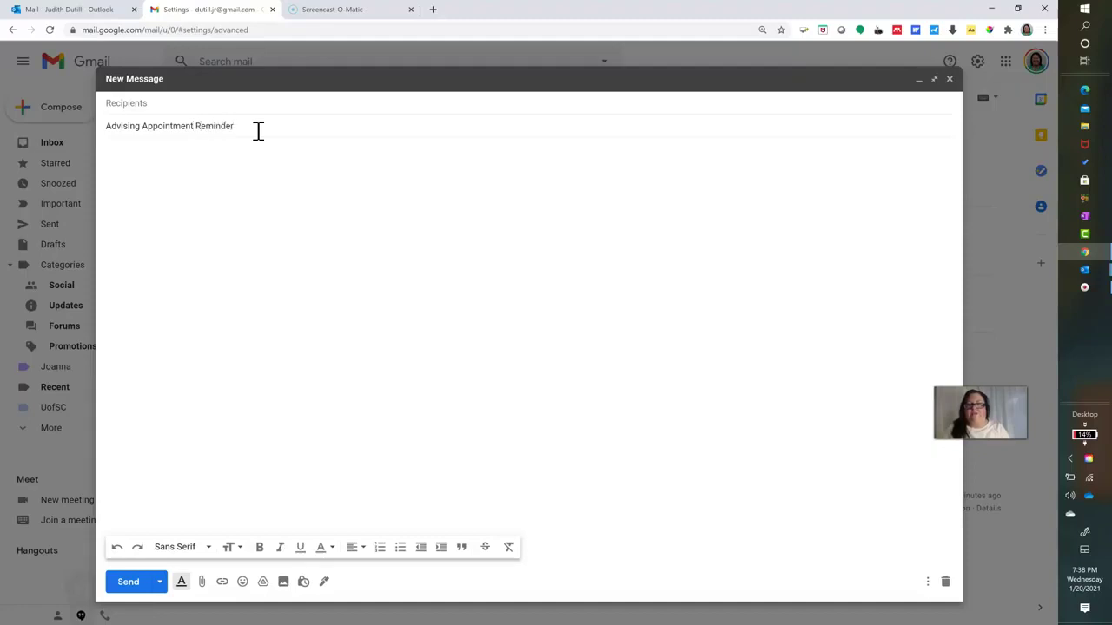
pyautogui.click(262, 178)
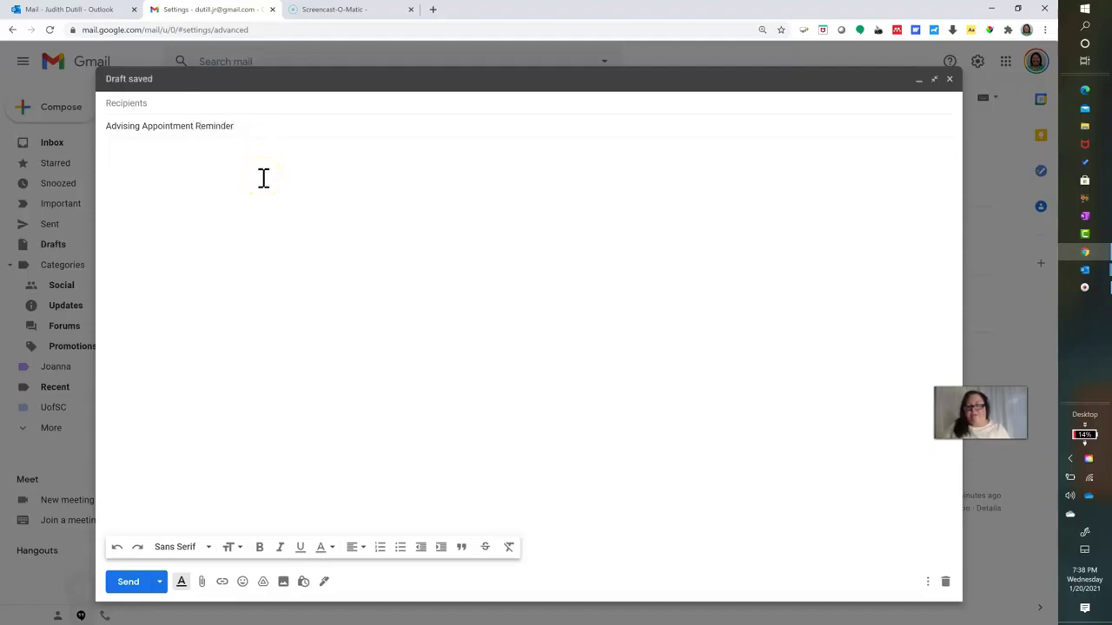
pyautogui.write('Hello,  Just a friendly reminder that we have an advising appointment today at 2pm. I have attached your latest degree audit. We will review it together at our meeting.  Meeting Link  Please note, our meeting will take place on Zoom. If you are unfamiliar with using Zoom, check out the linked video on how to join a Zoom meeting: https://bit.ly/3p3ti16. There is no requirement to use your webcam for this meeting (though you are invited to turn yours on if you wish).  I look forward to chatting with you!   Best, Judith')
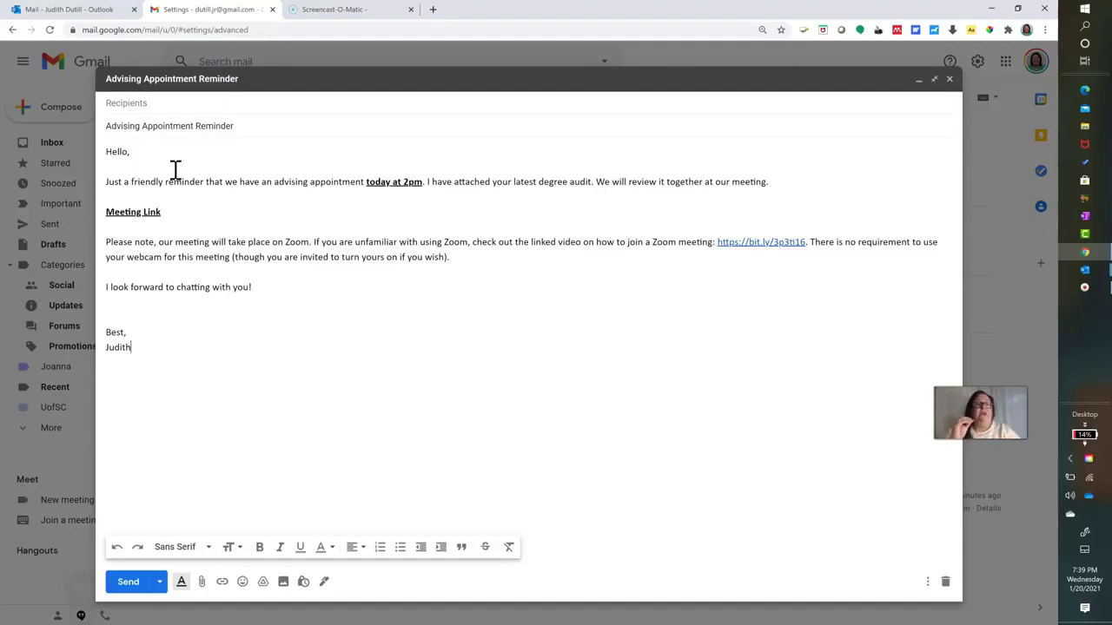
# Save the reminder draft as a new template under its subject name and close the message
pyautogui.click(927, 585)
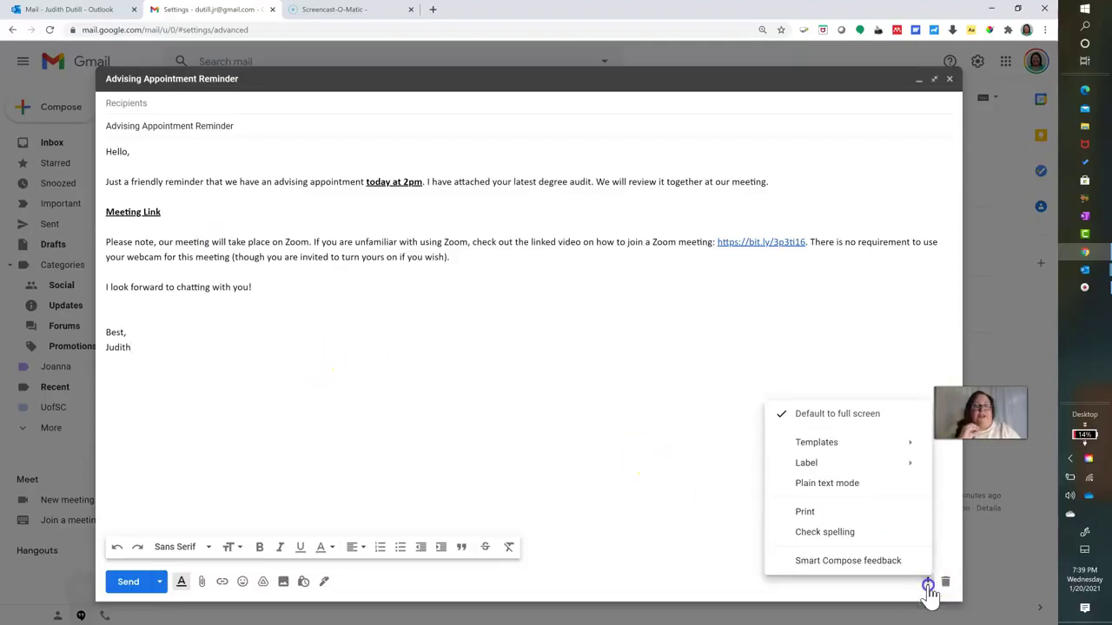
pyautogui.click(885, 446)
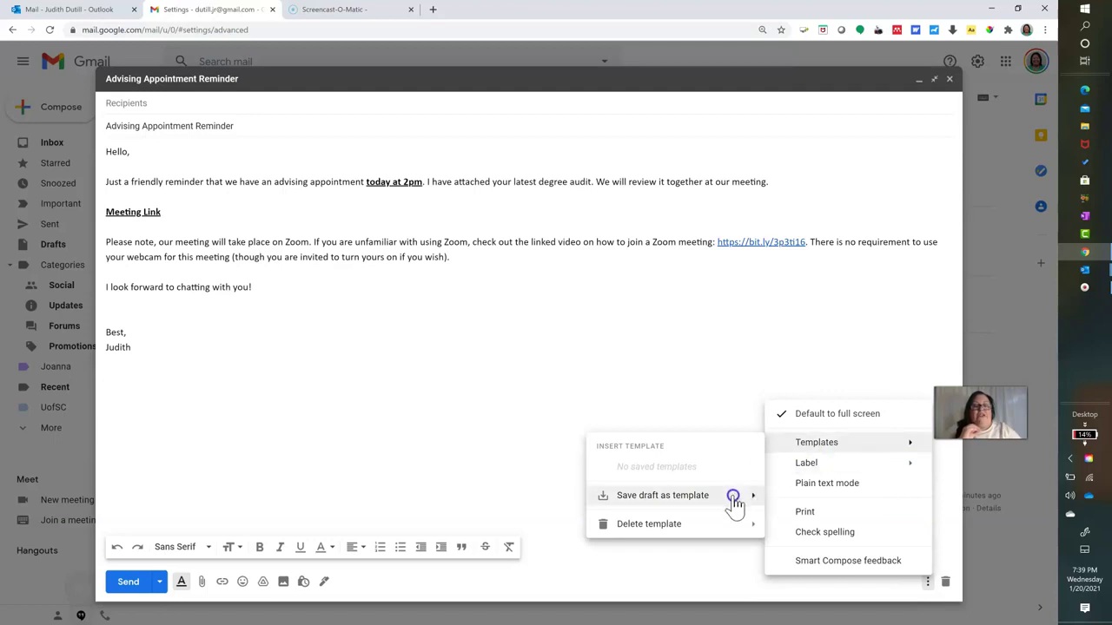
pyautogui.moveTo(734, 499)
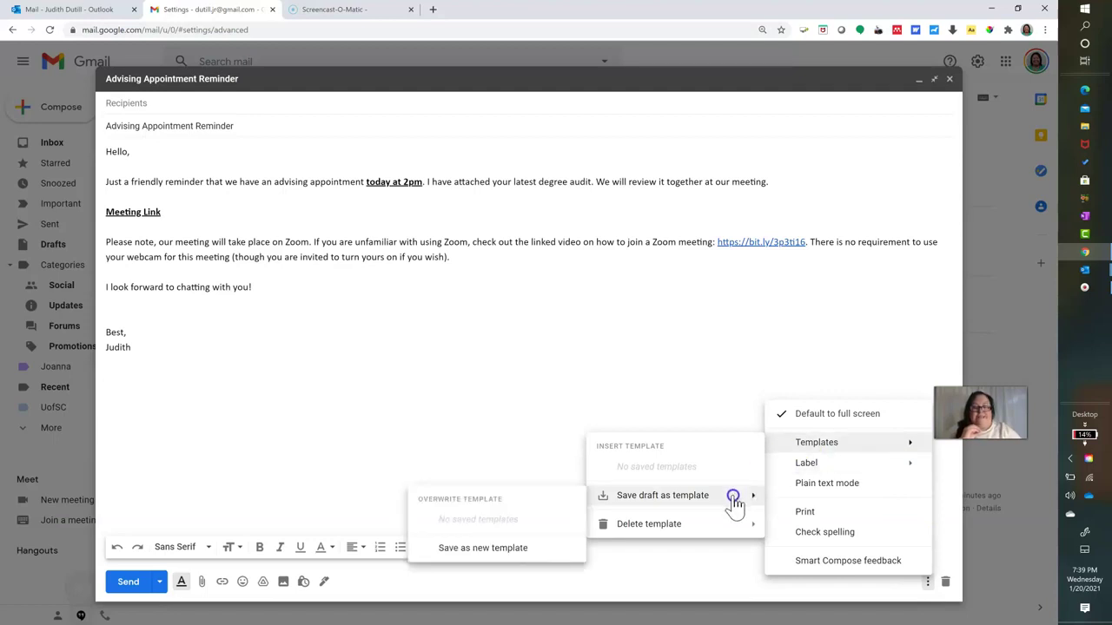
pyautogui.click(547, 549)
pyautogui.click(651, 365)
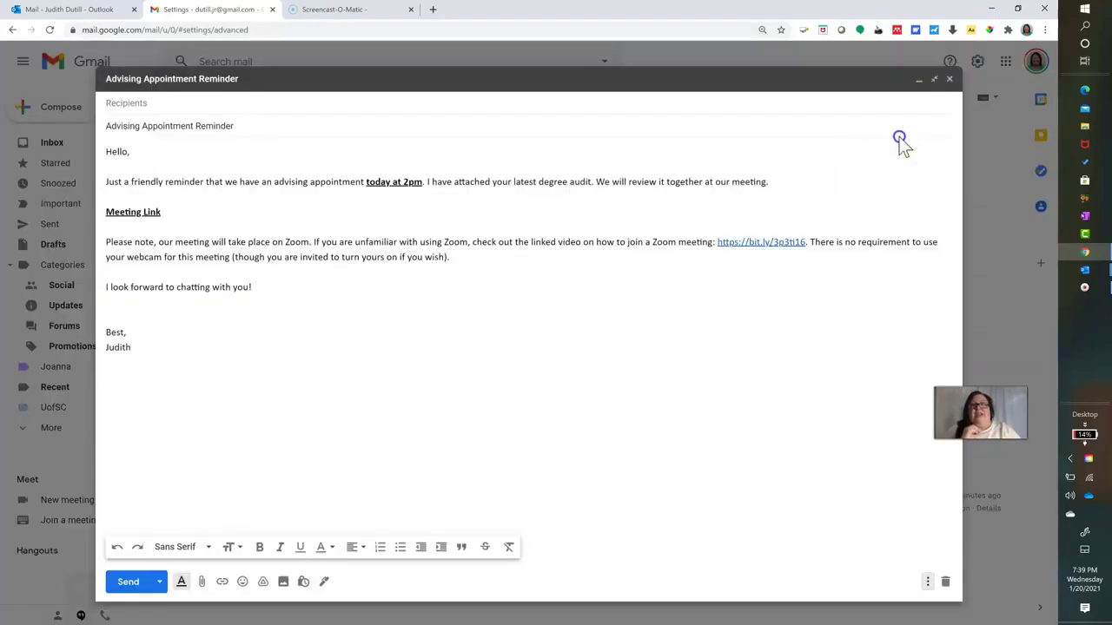
pyautogui.click(951, 80)
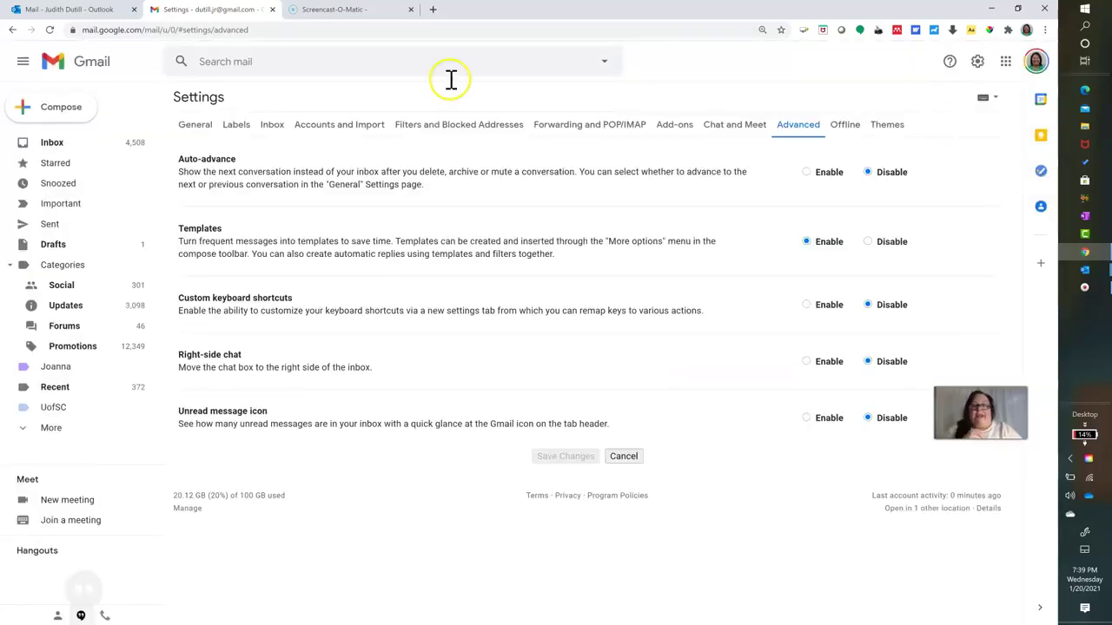
# Start another new message and insert the saved Advising Appointment Reminder template
pyautogui.click(72, 117)
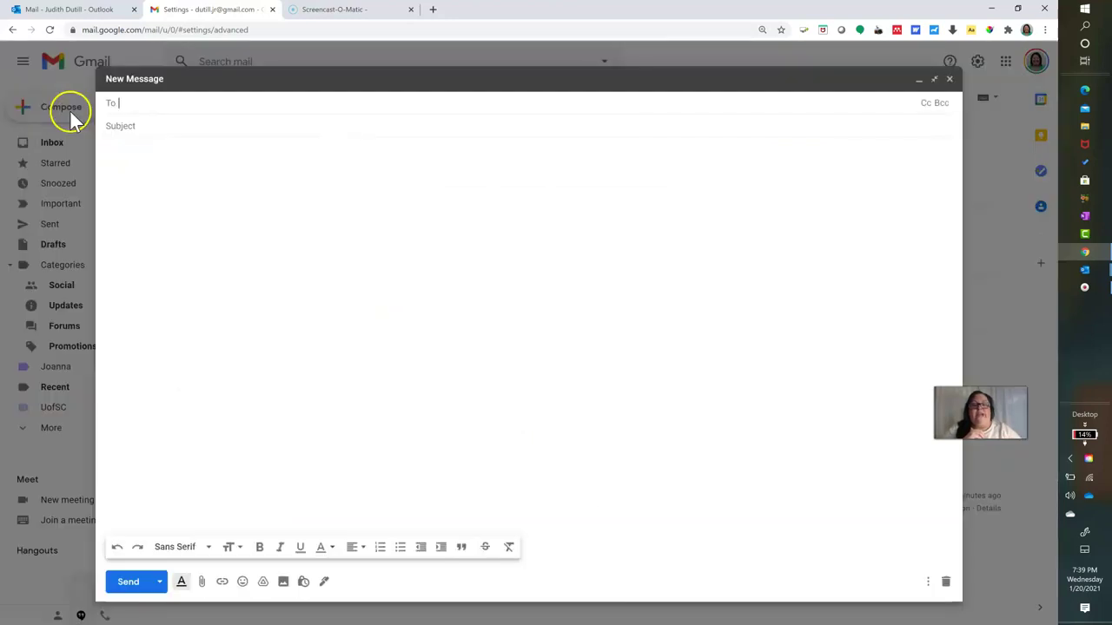
pyautogui.click(928, 581)
pyautogui.moveTo(888, 444)
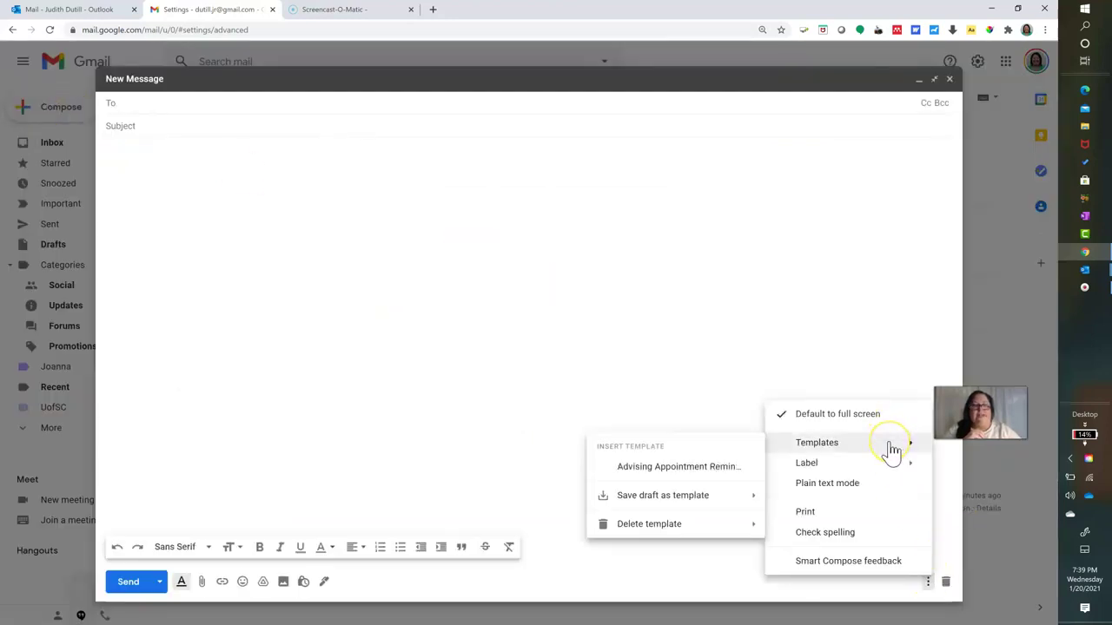
pyautogui.click(736, 473)
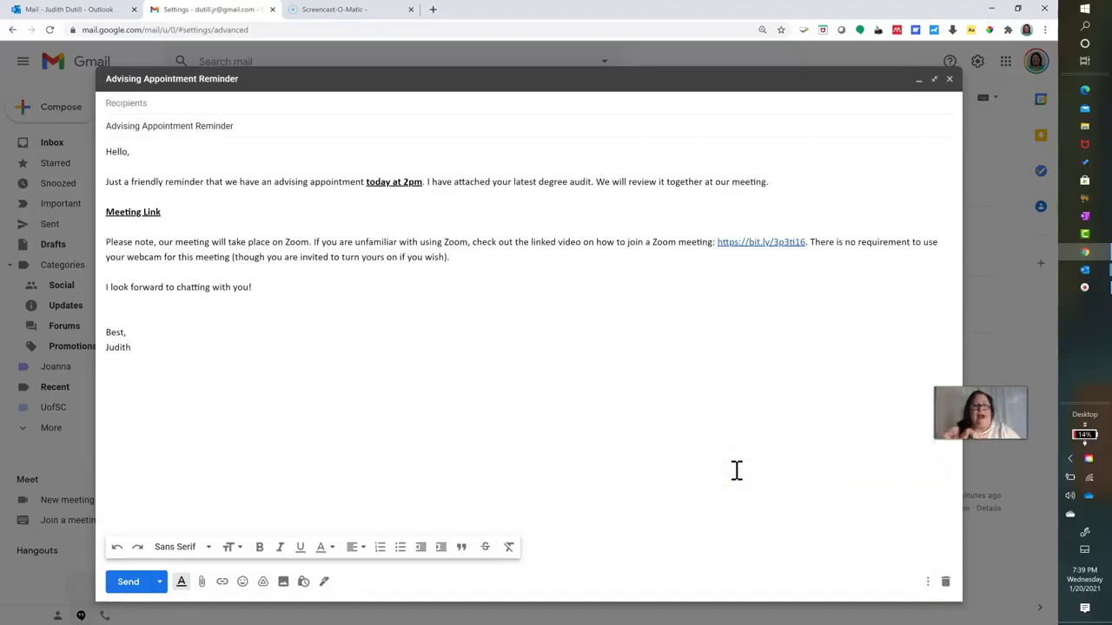